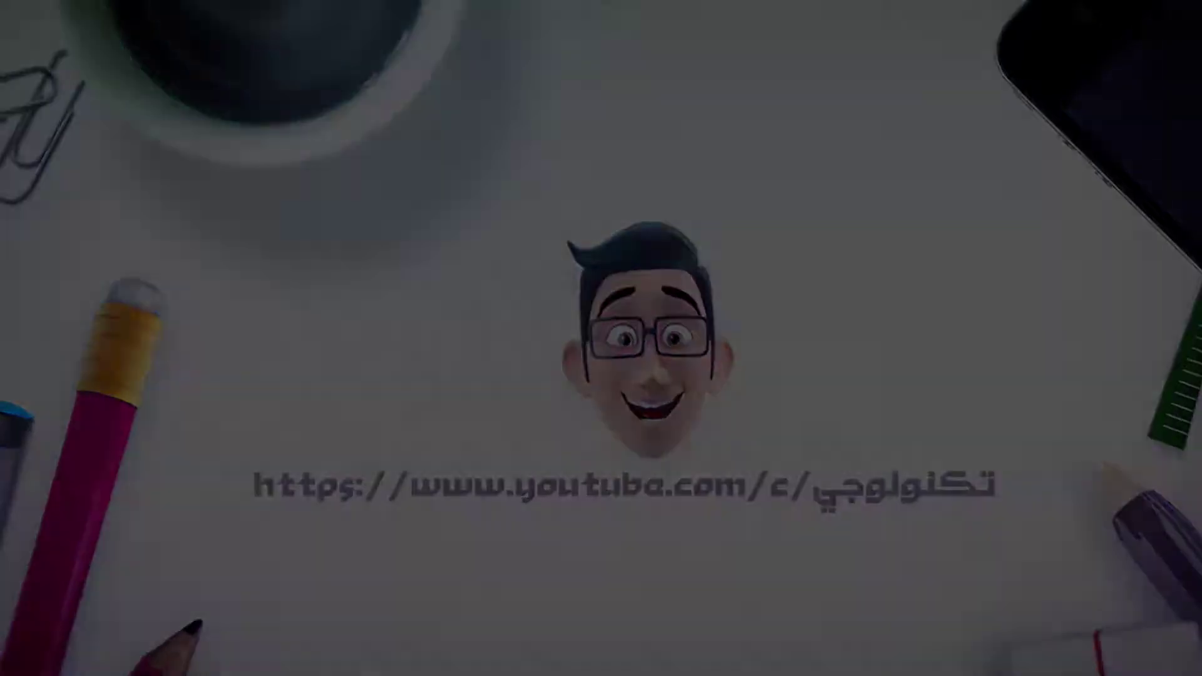
Wait through the channel intro until the empty Photoshop workspace appears
scroll(742, 256, up, 1)
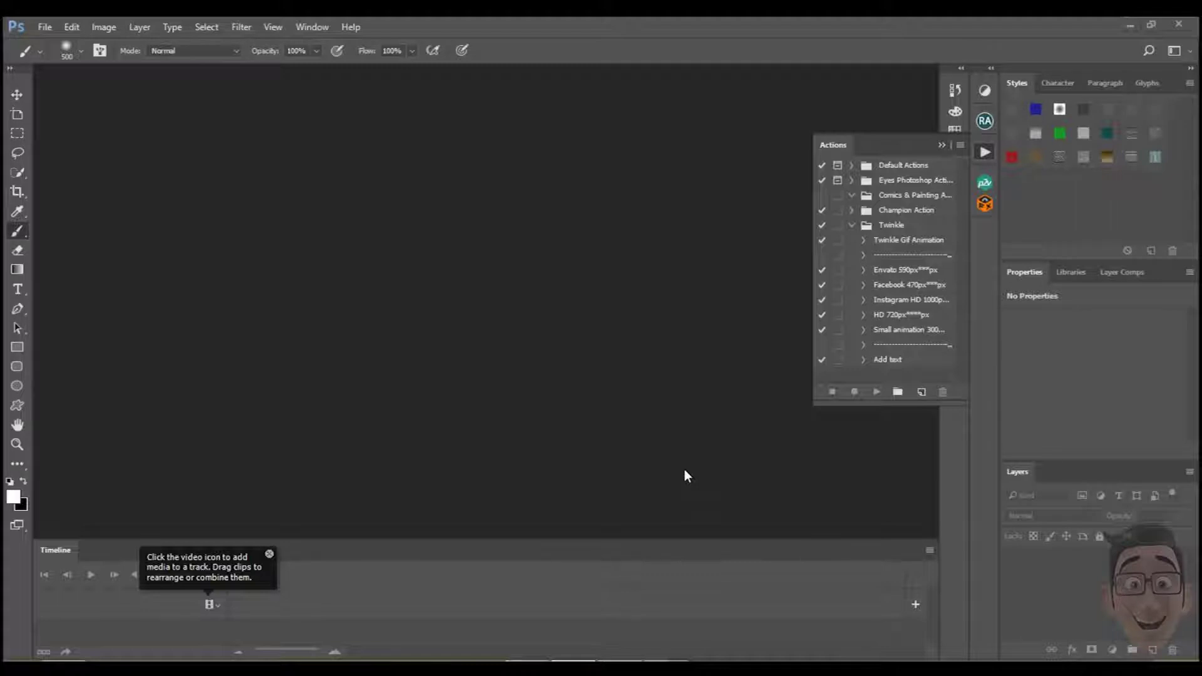
Open shutterstock_08822.jpg and load the Twinkle Gif Animation Brushes.abr brush file
click(269, 554)
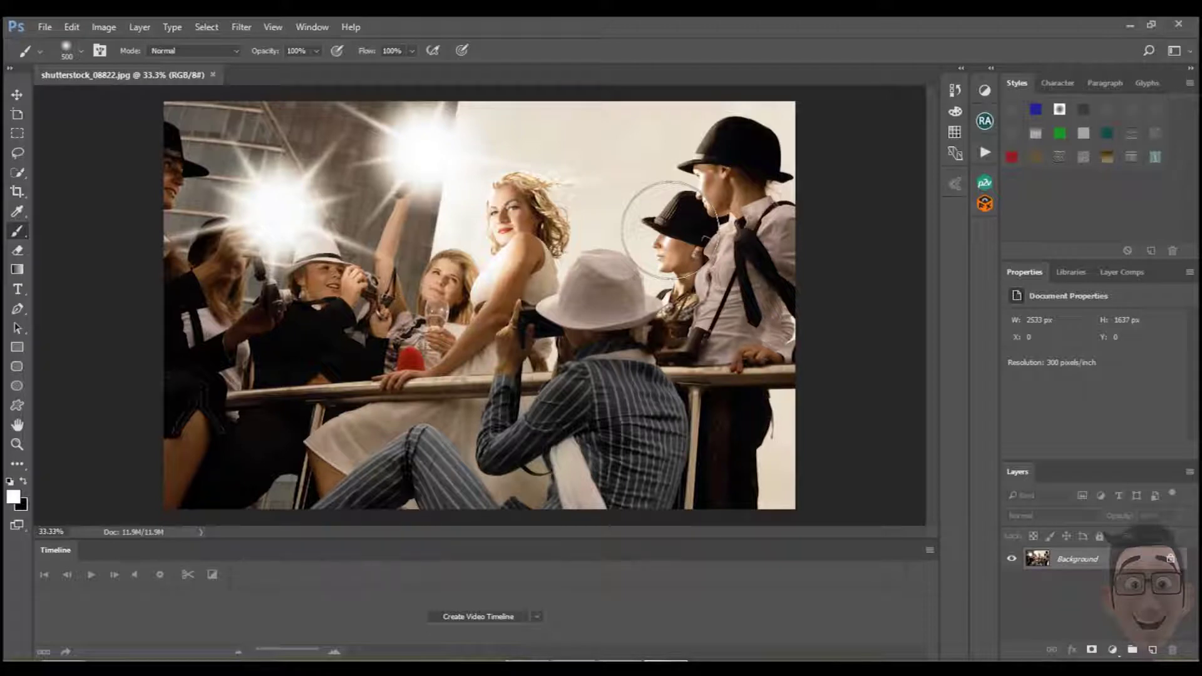
right_click(523, 193)
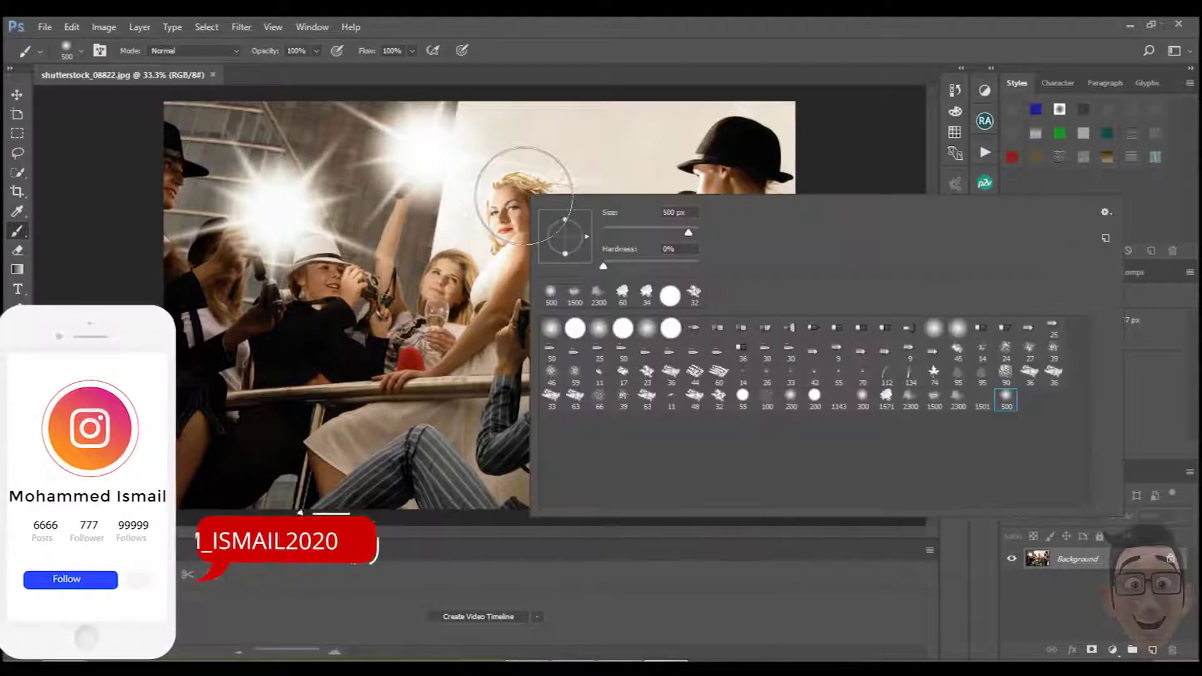
click(1106, 212)
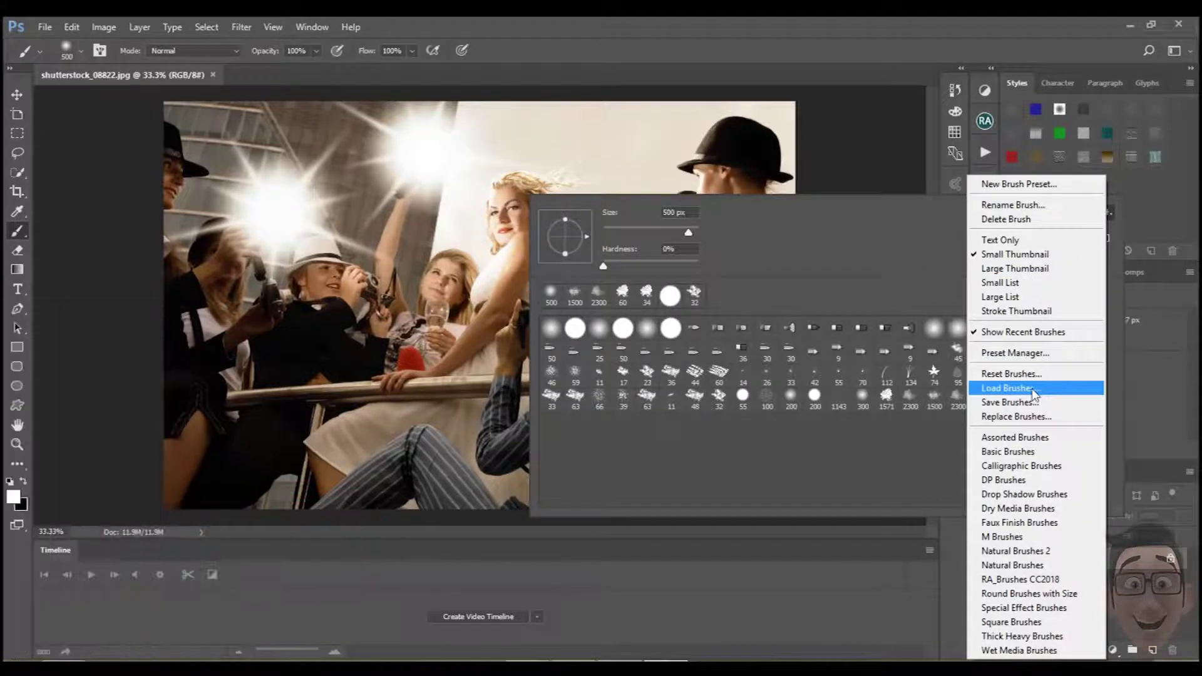
click(1009, 388)
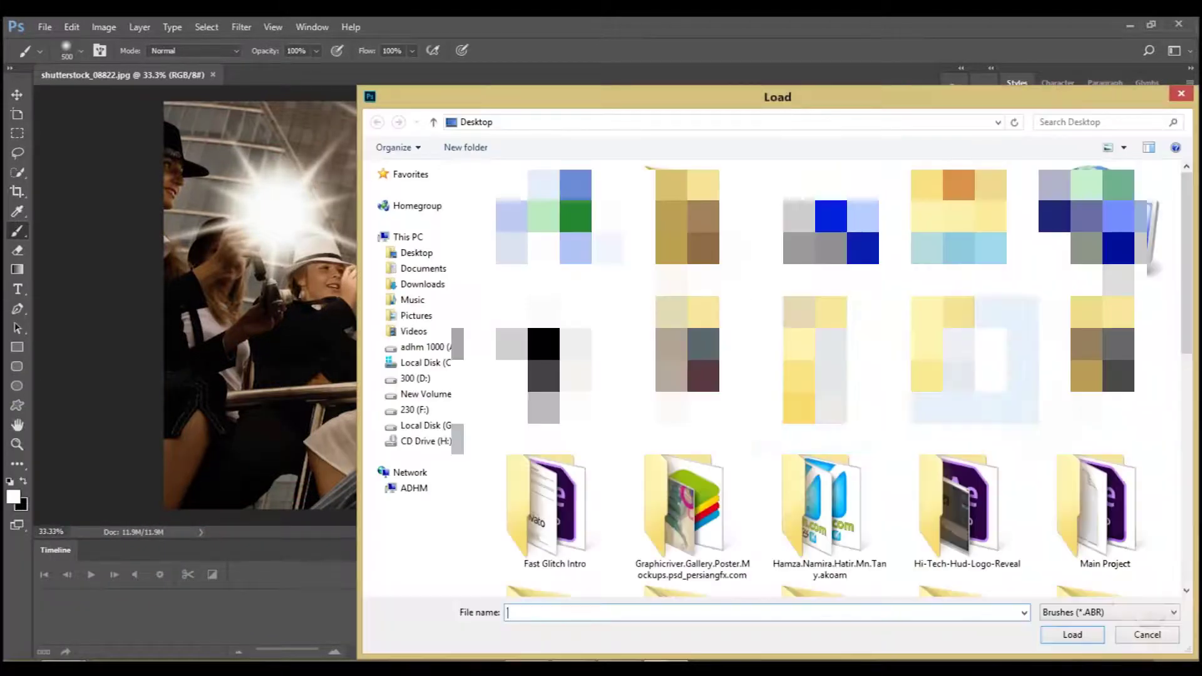
scroll(777, 376, down, 5)
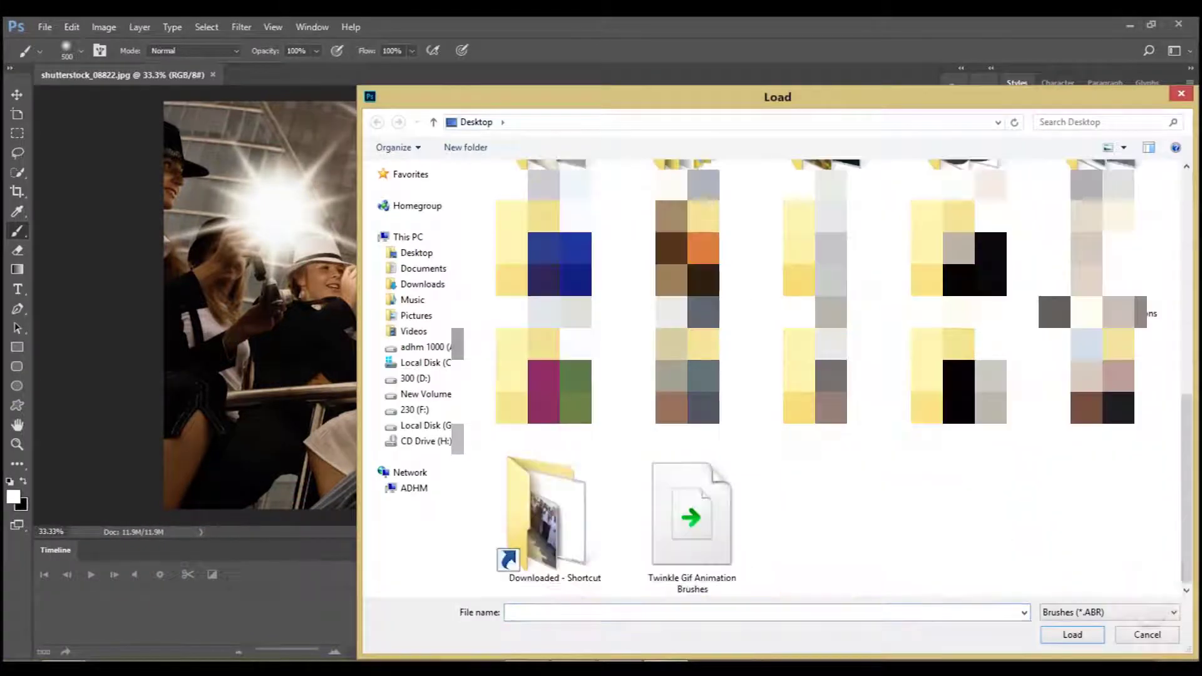
click(727, 531)
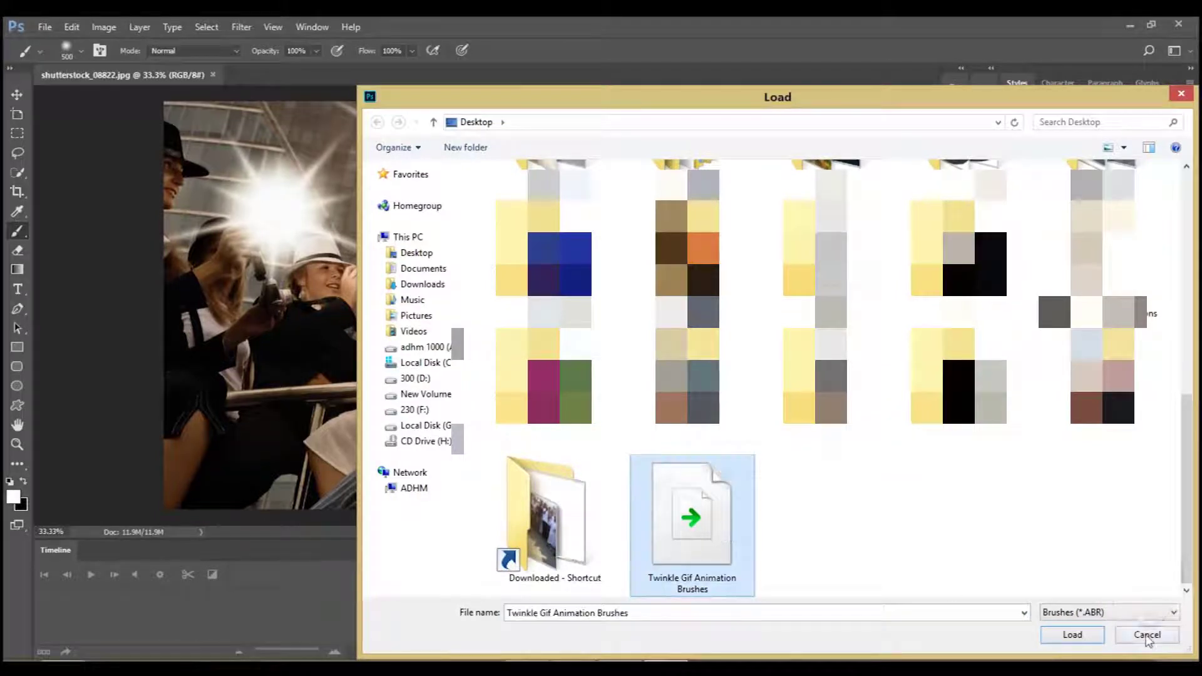
click(1093, 639)
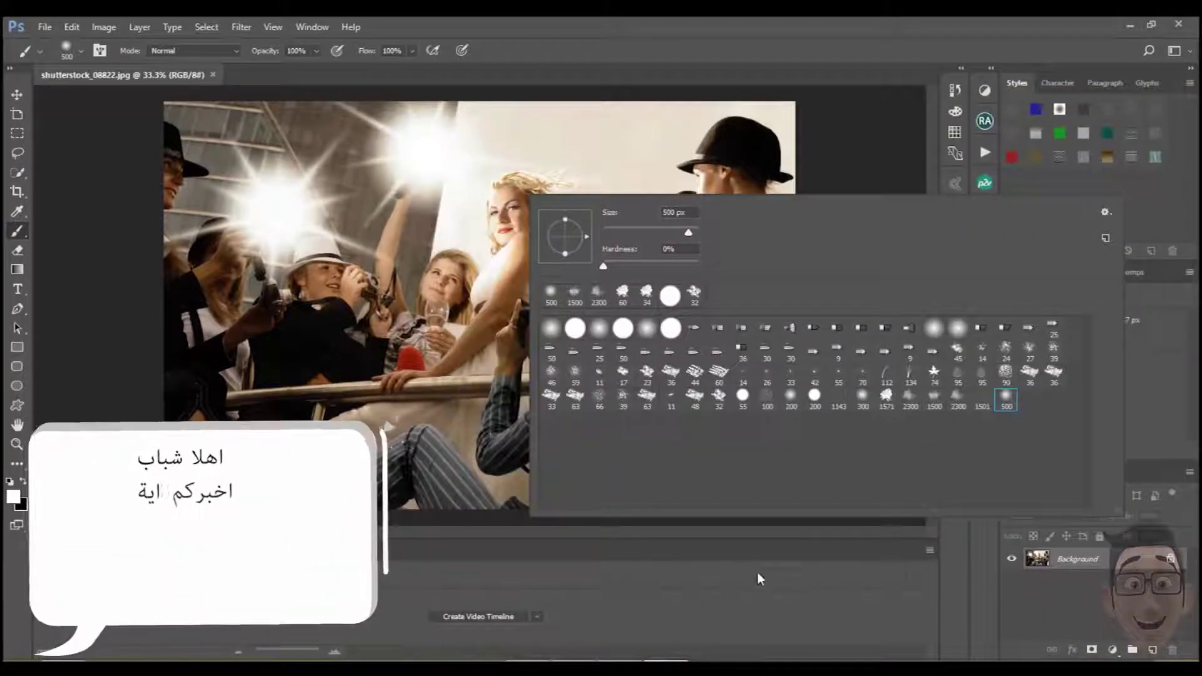
Load the Twinkle .ATN action file into the Actions panel, then collapse the panel
click(984, 152)
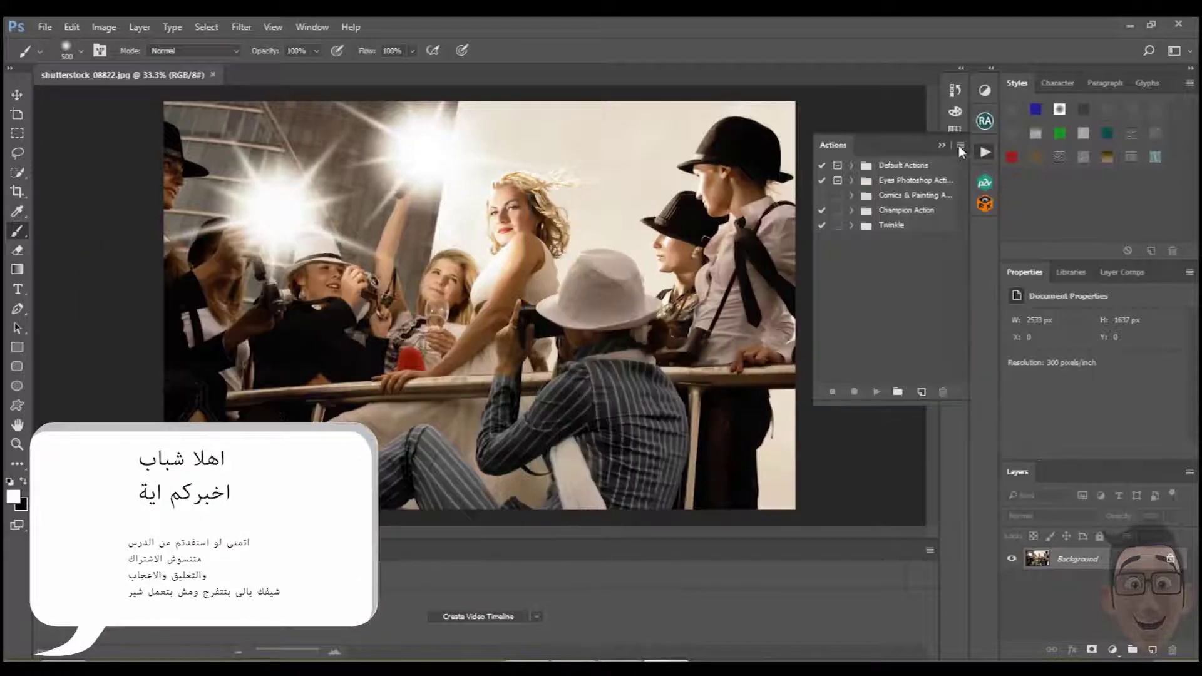
click(960, 145)
click(1015, 416)
scroll(670, 325, down, 5)
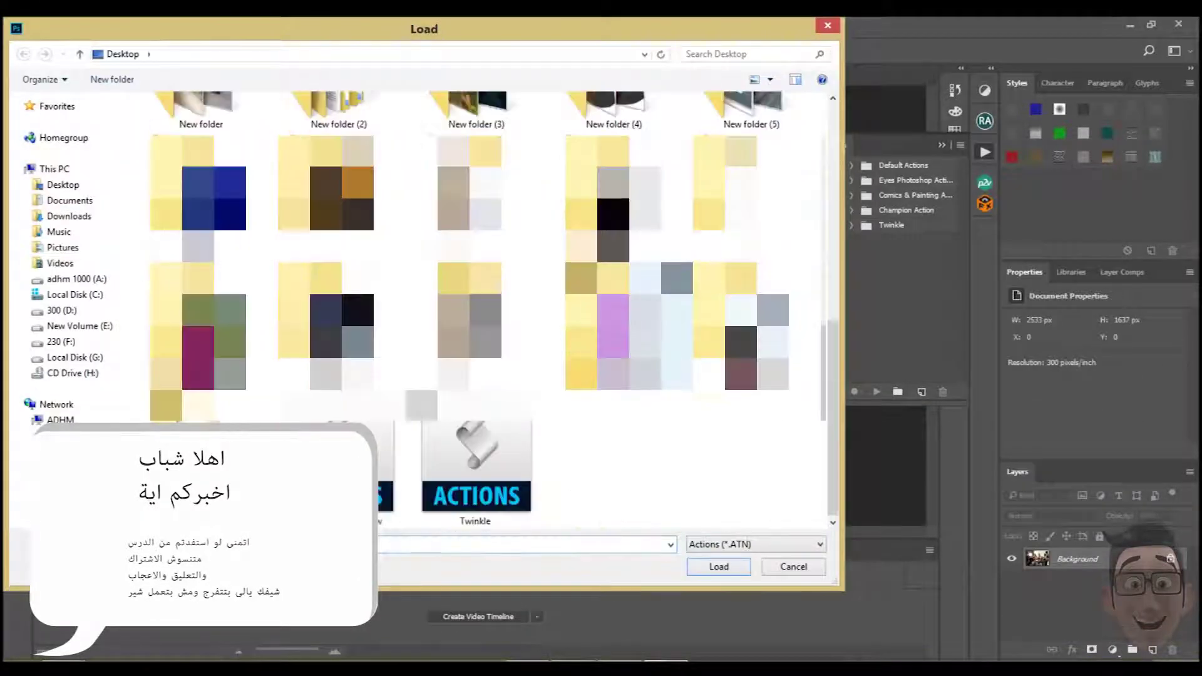
click(493, 446)
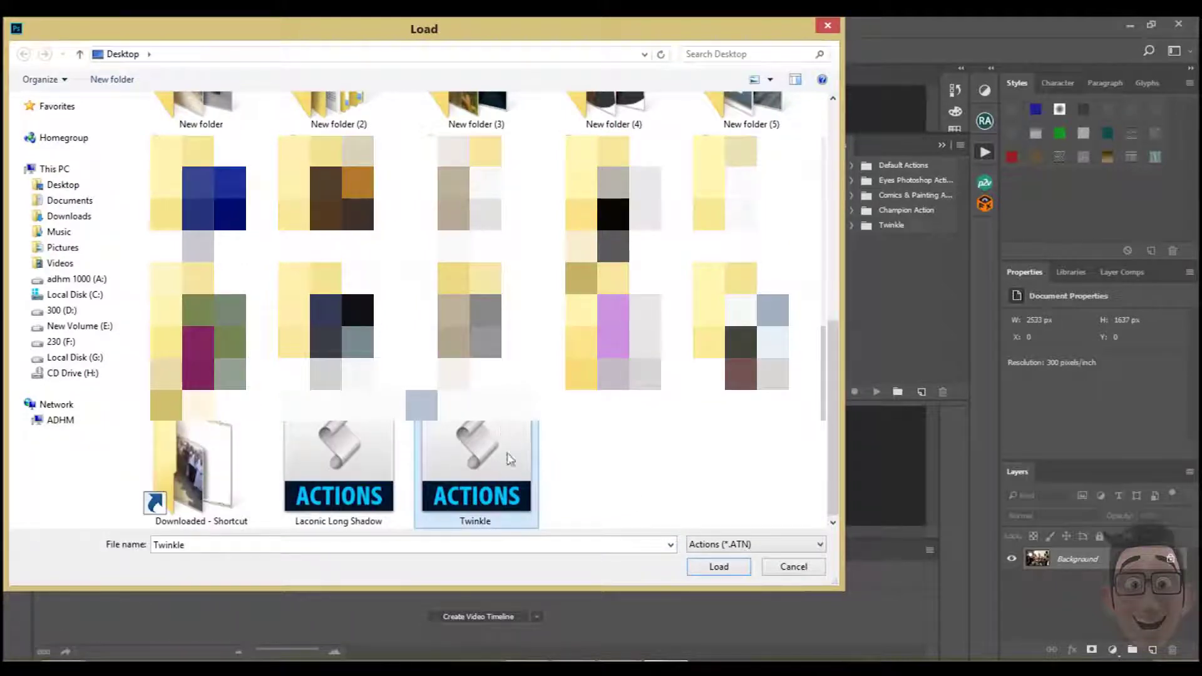
click(796, 574)
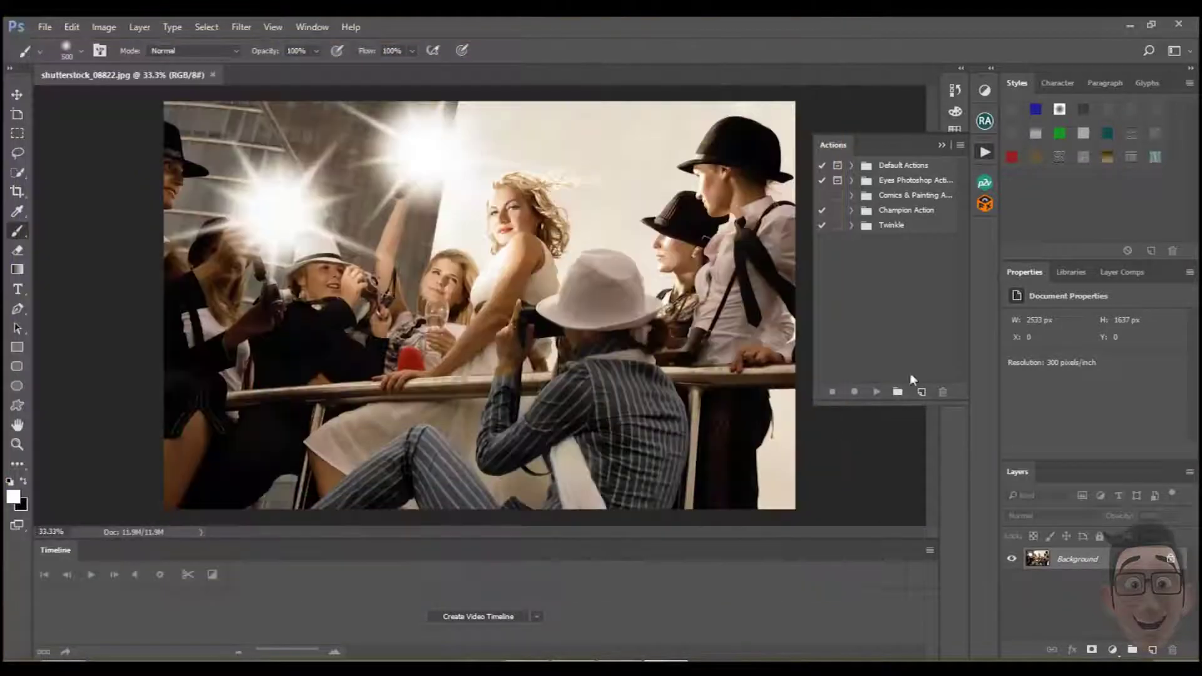
click(942, 145)
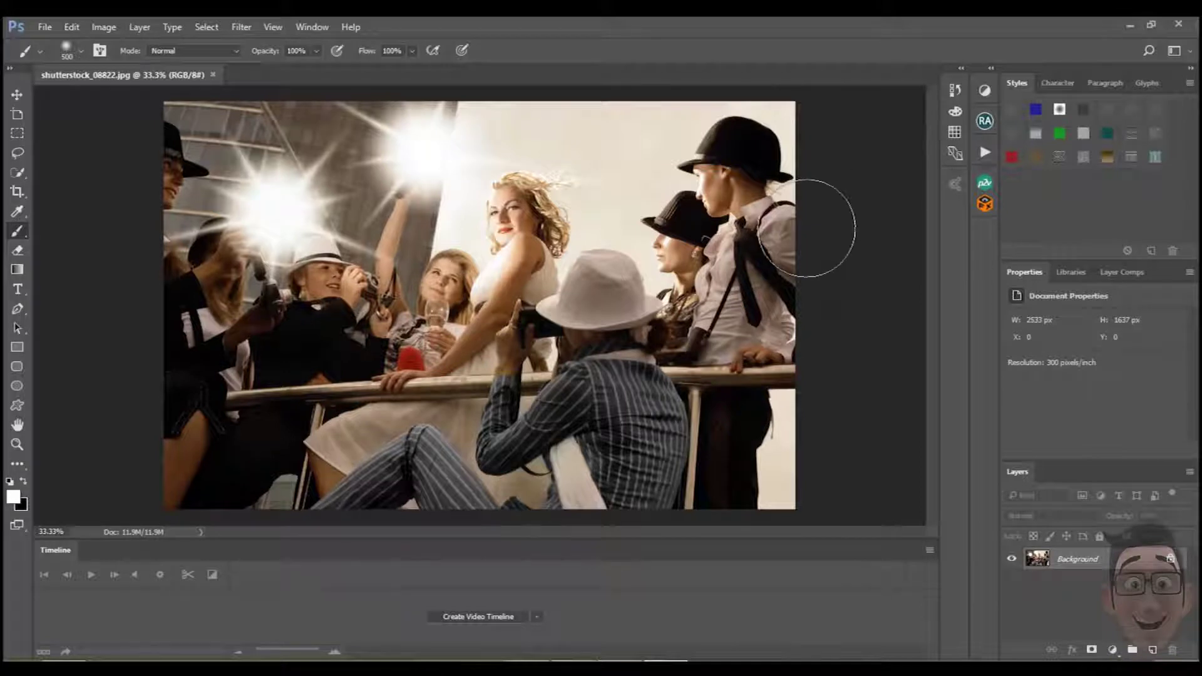
On a new Layer 1, paint two white diagonal streaks with the 500 px soft brush
click(1153, 652)
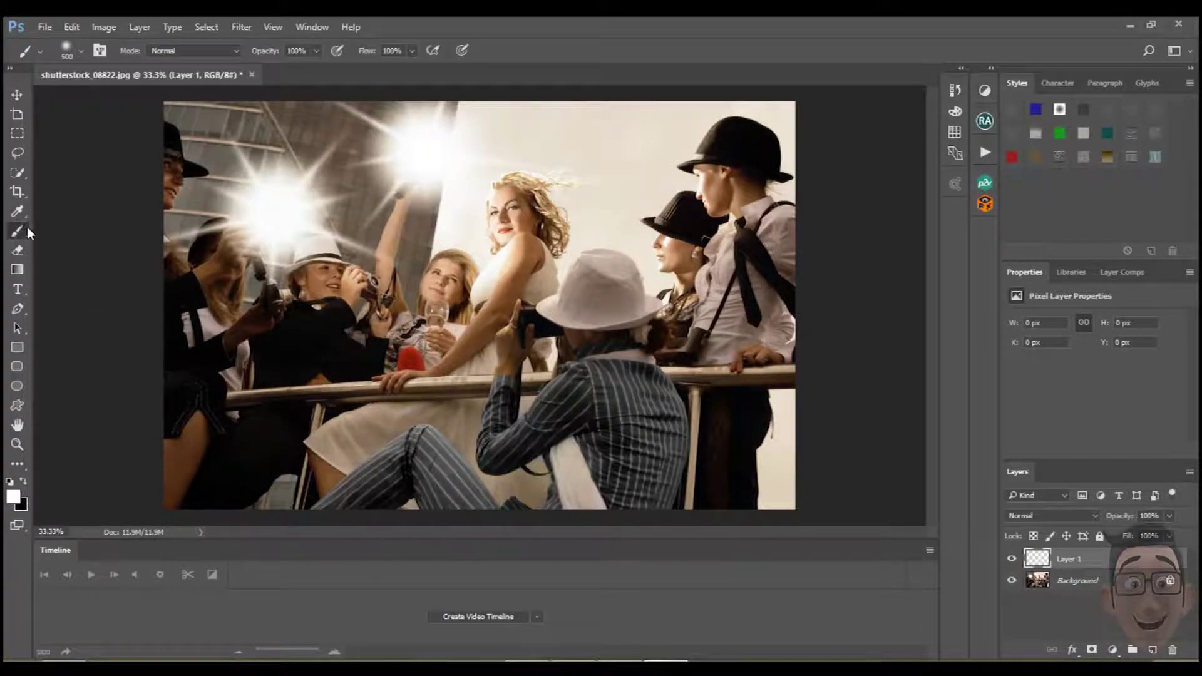
right_click(338, 222)
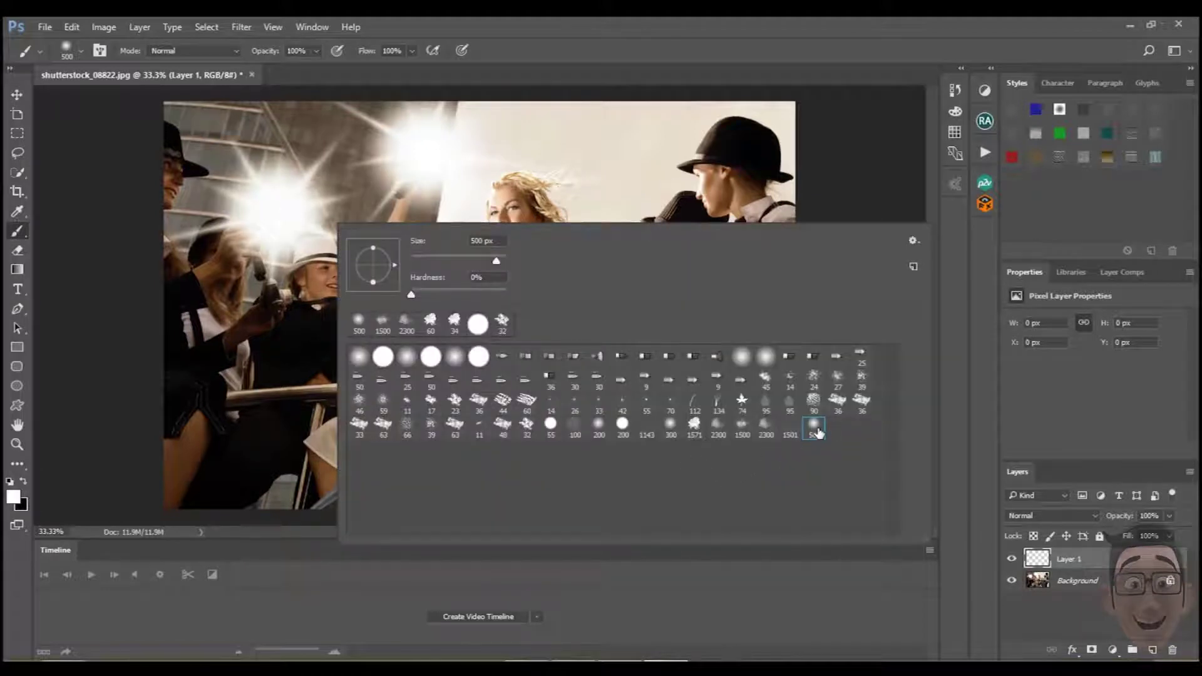
click(837, 137)
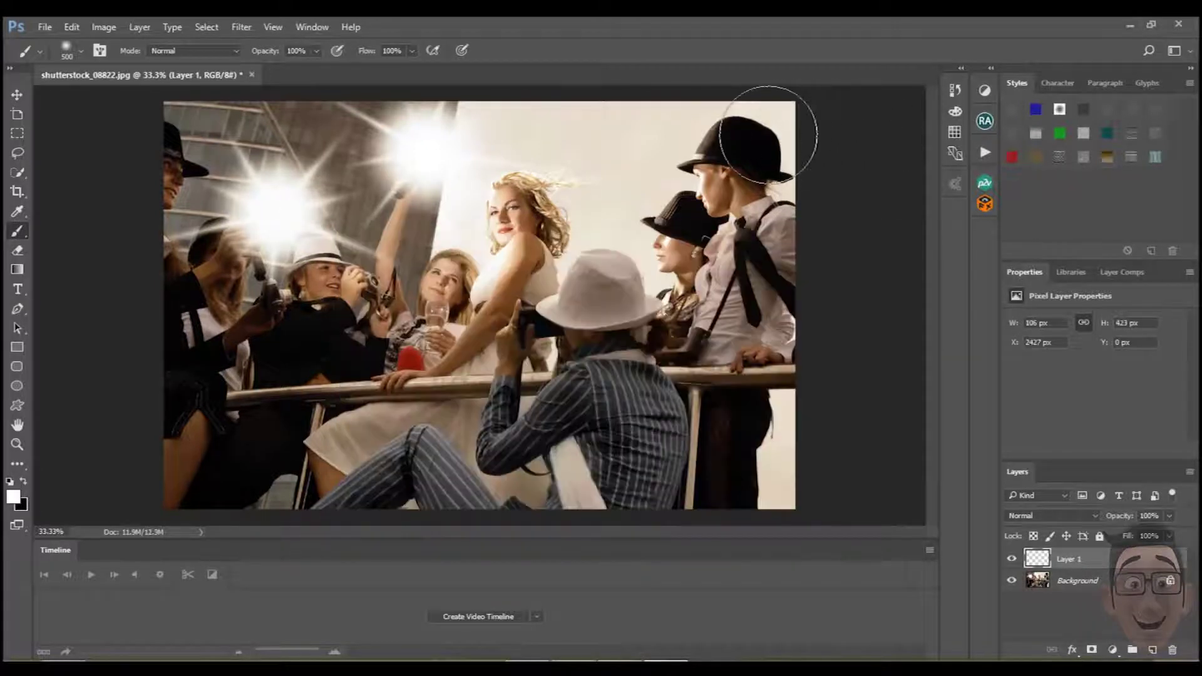
drag(764, 134, 166, 401)
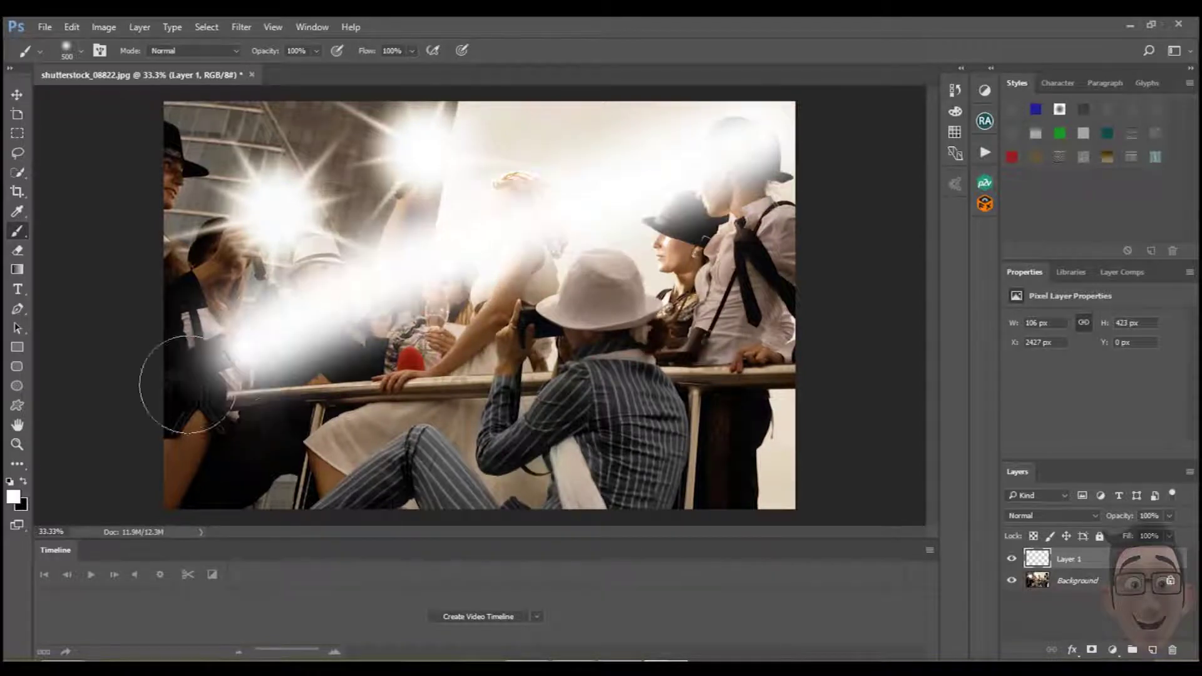
drag(806, 271, 373, 481)
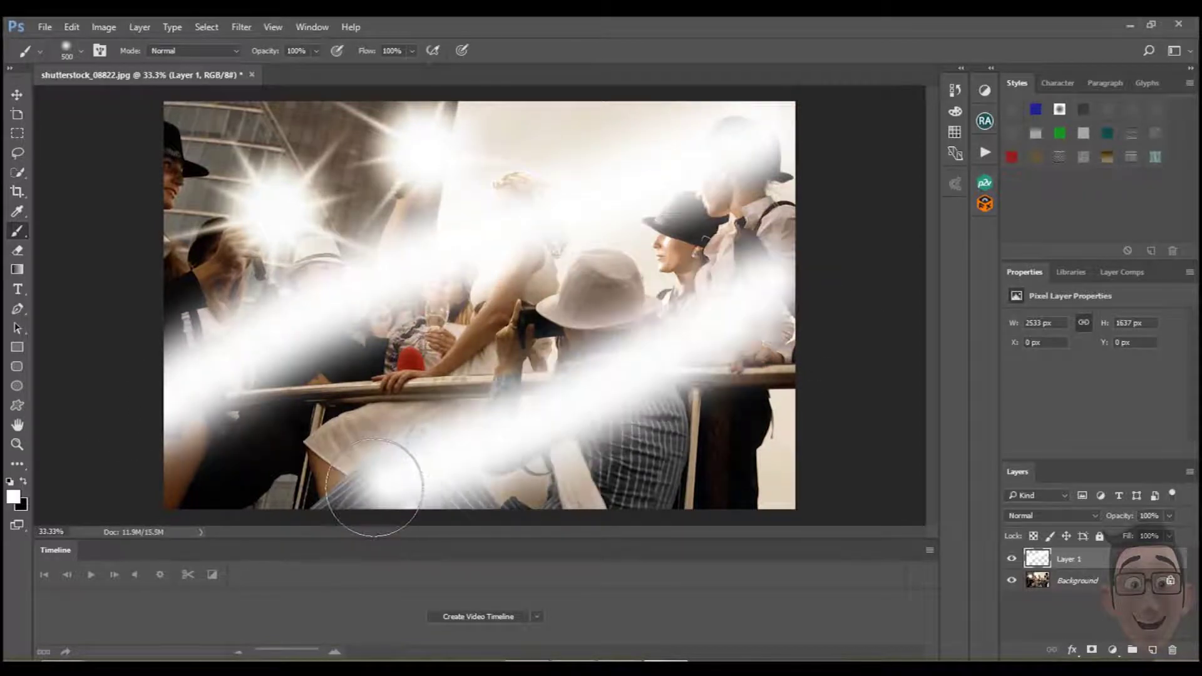
click(985, 152)
click(852, 226)
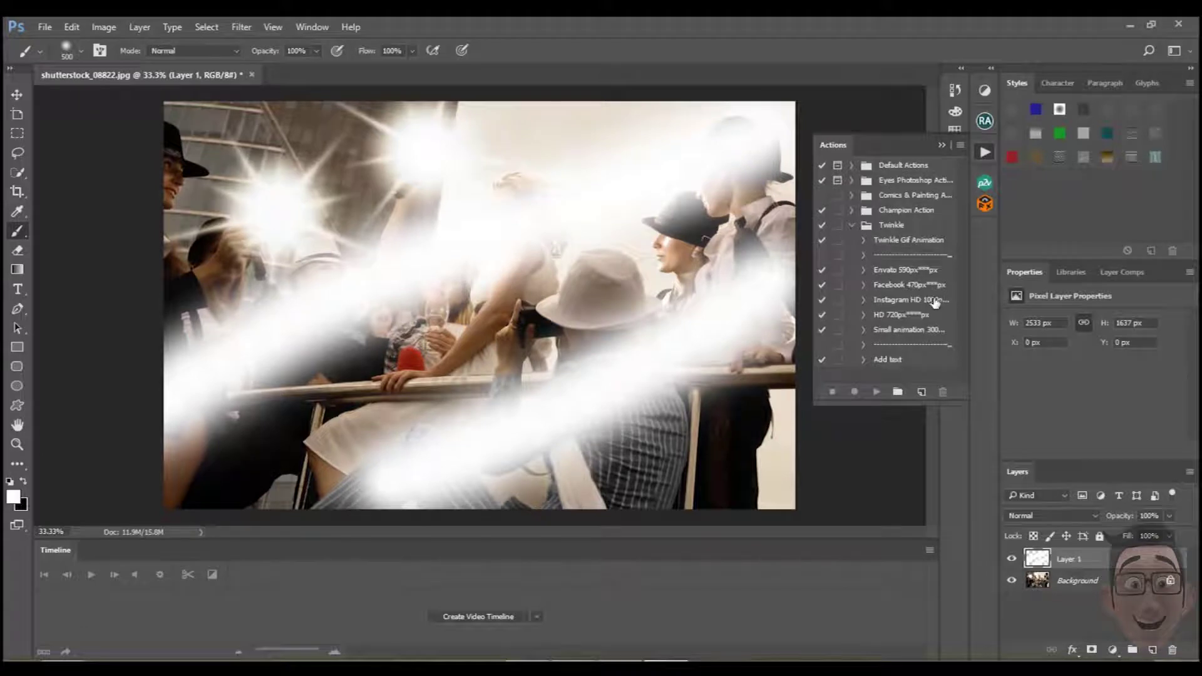
Play the Twinkle Gif Animation action from the Twinkle set
click(919, 247)
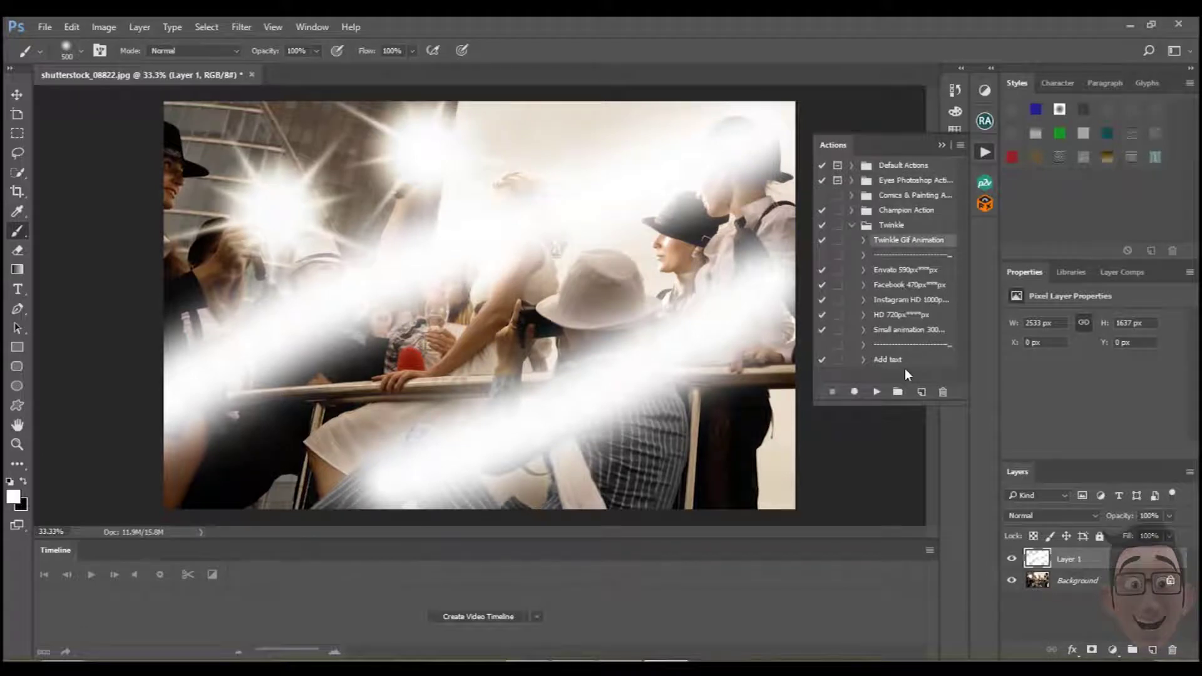
click(877, 392)
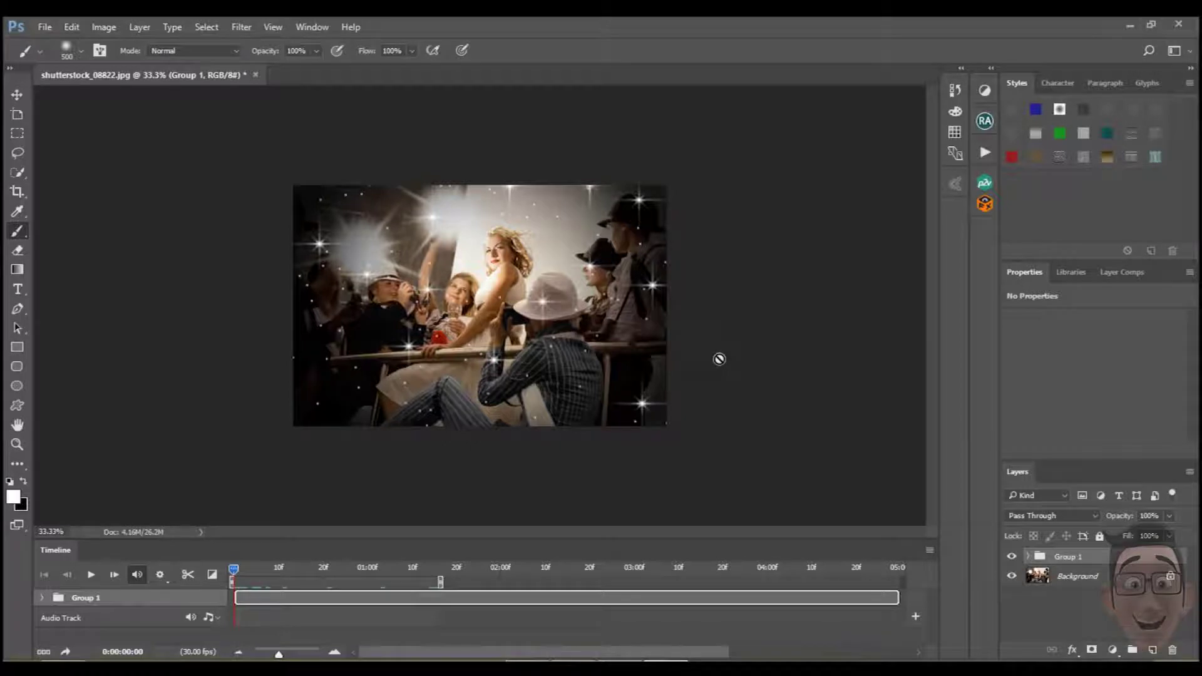
key(space)
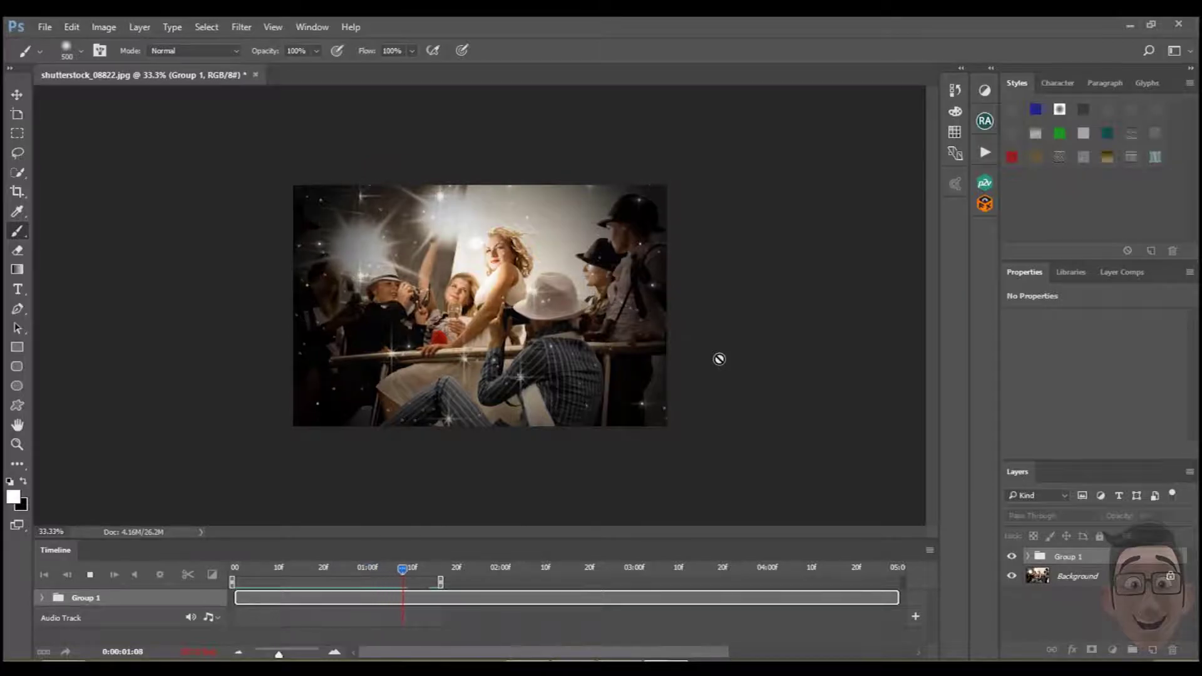
key(ctrl+plus)
key(space)
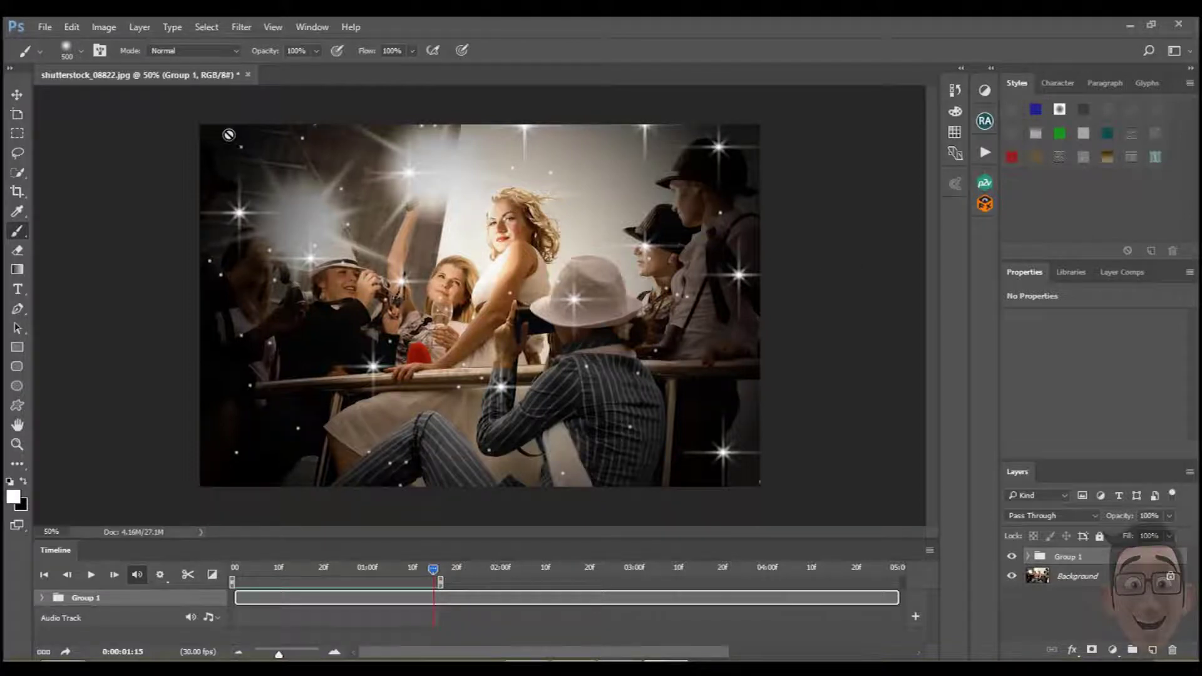
click(37, 28)
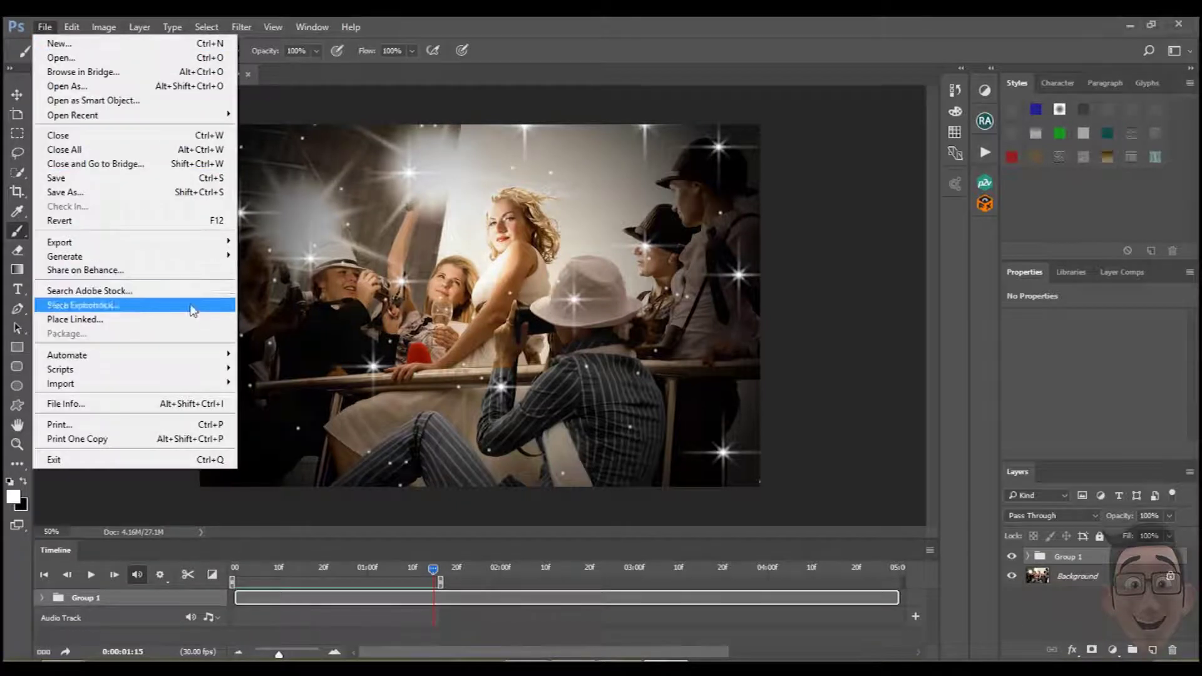
Export the animation via Save for Web as a GIF looping Forever and save it
mouse_move(59, 242)
click(354, 302)
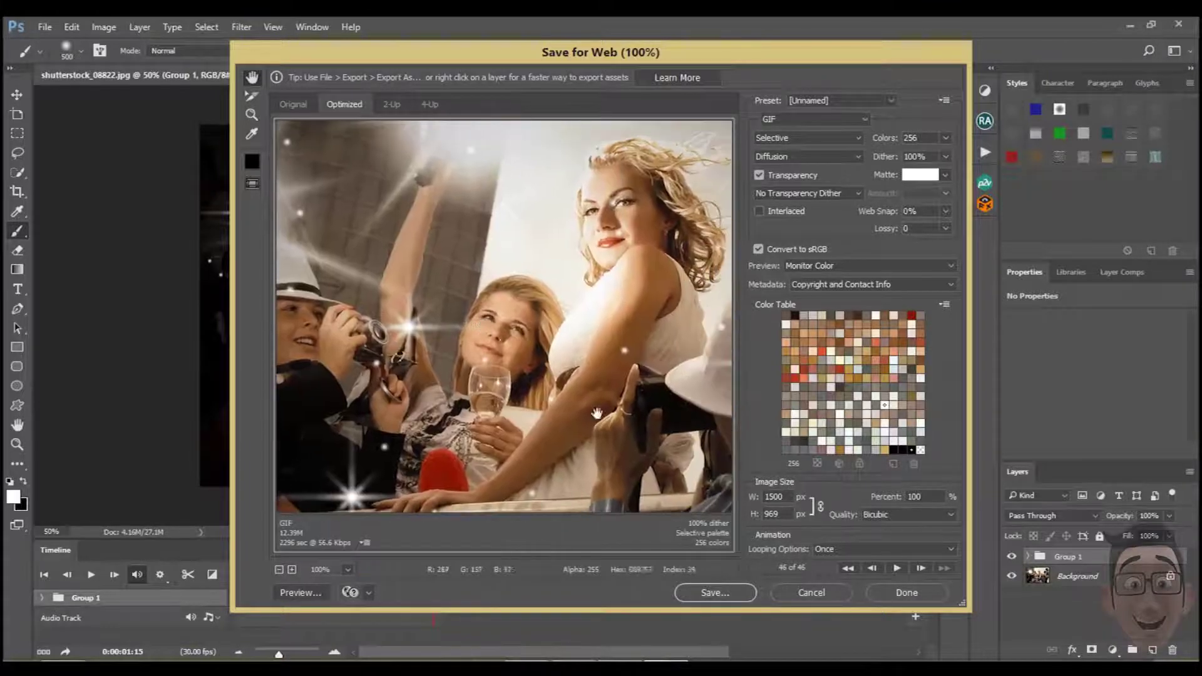
click(854, 552)
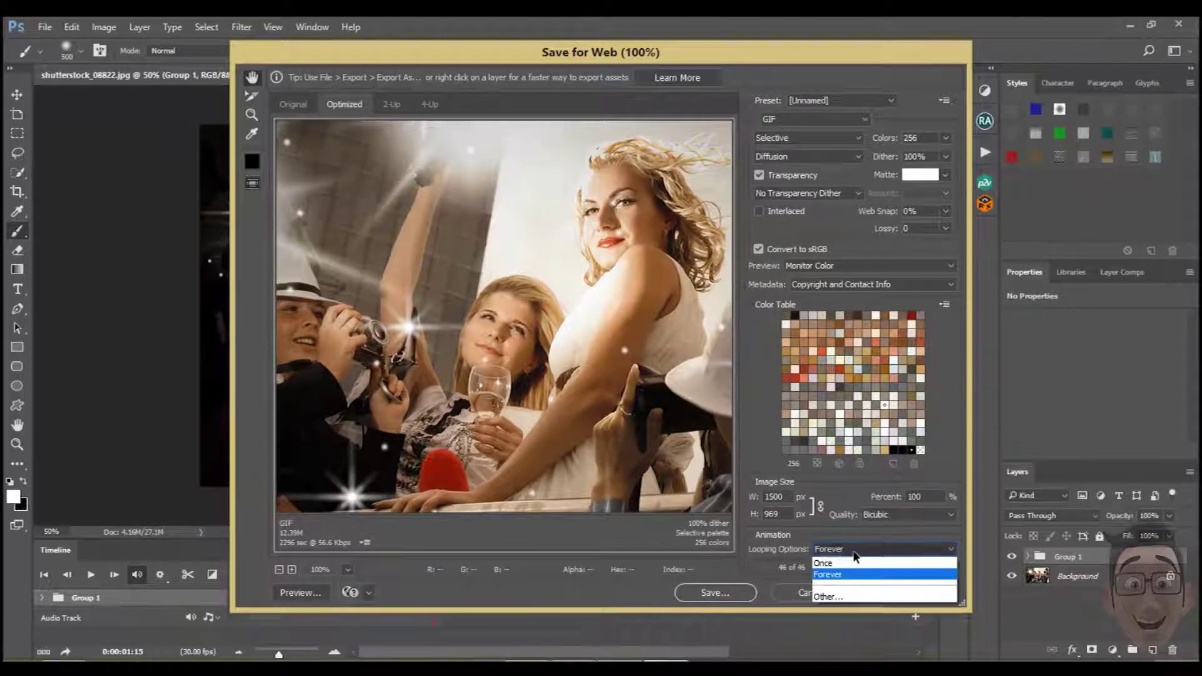
click(890, 576)
click(898, 568)
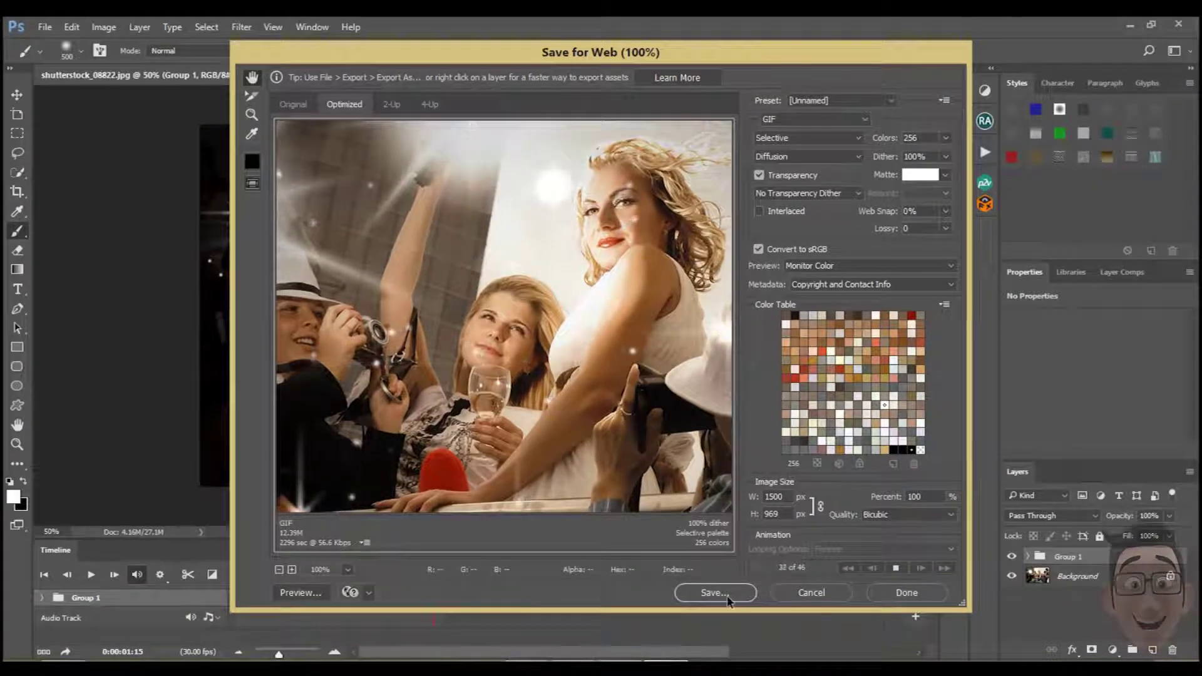
click(897, 568)
click(717, 591)
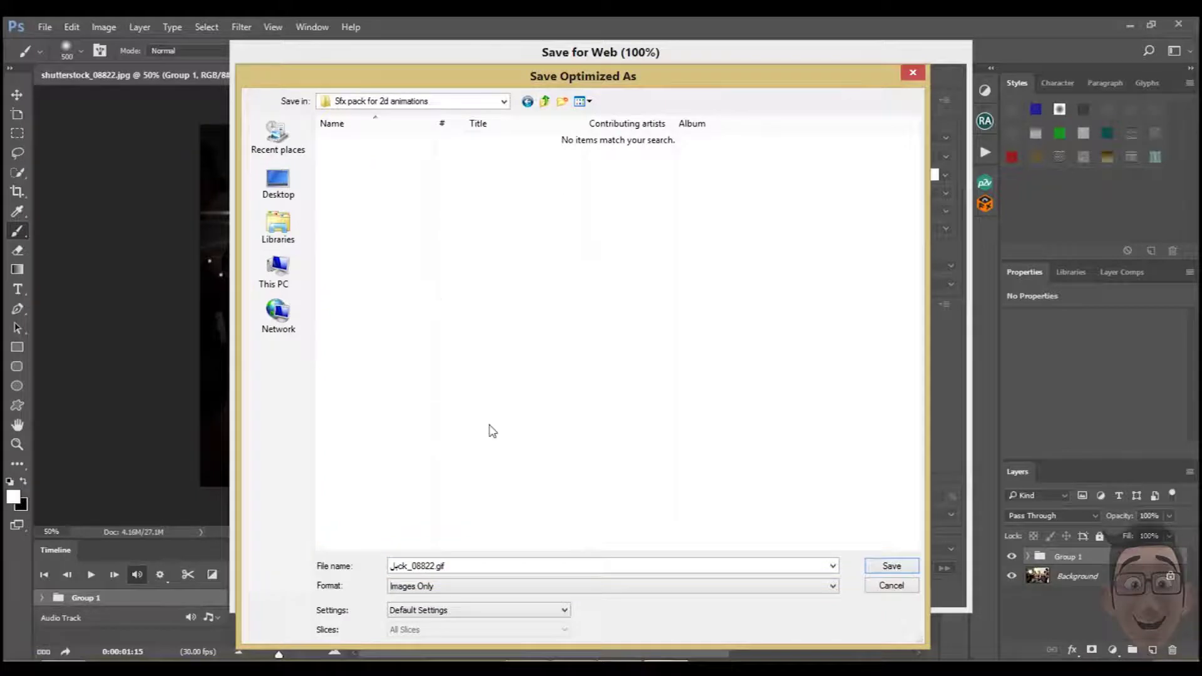
click(885, 568)
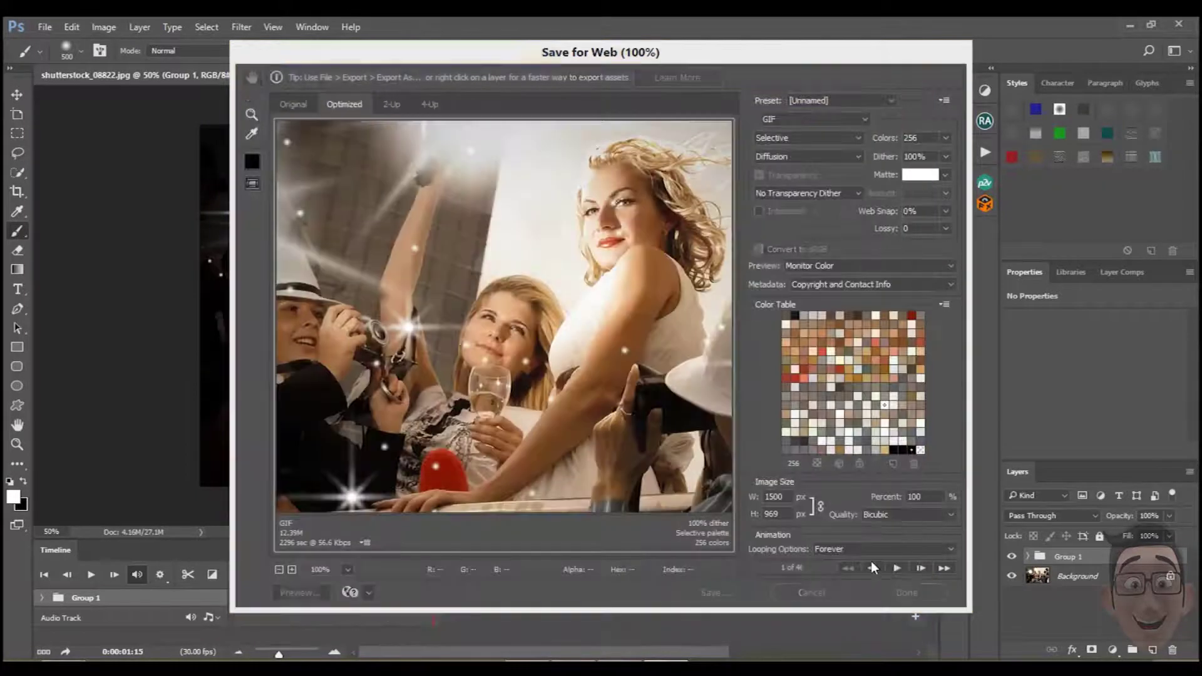
click(653, 302)
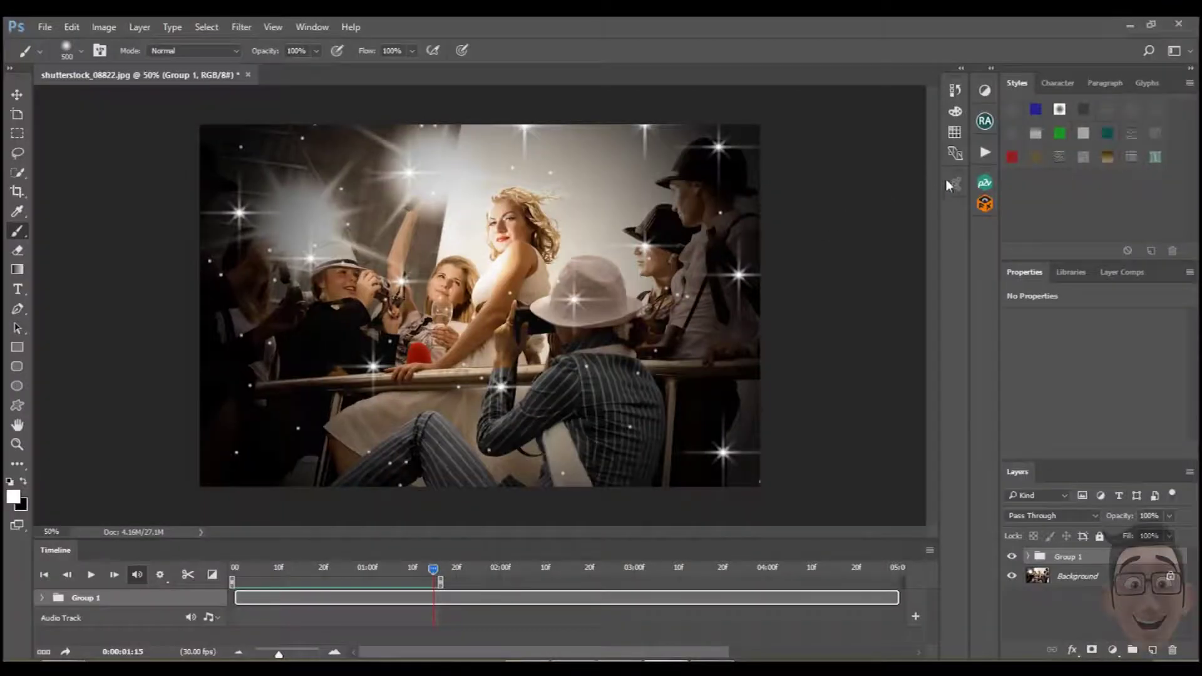
Back in Photoshop, show the Actions panel with Twinkle's size presets
click(949, 185)
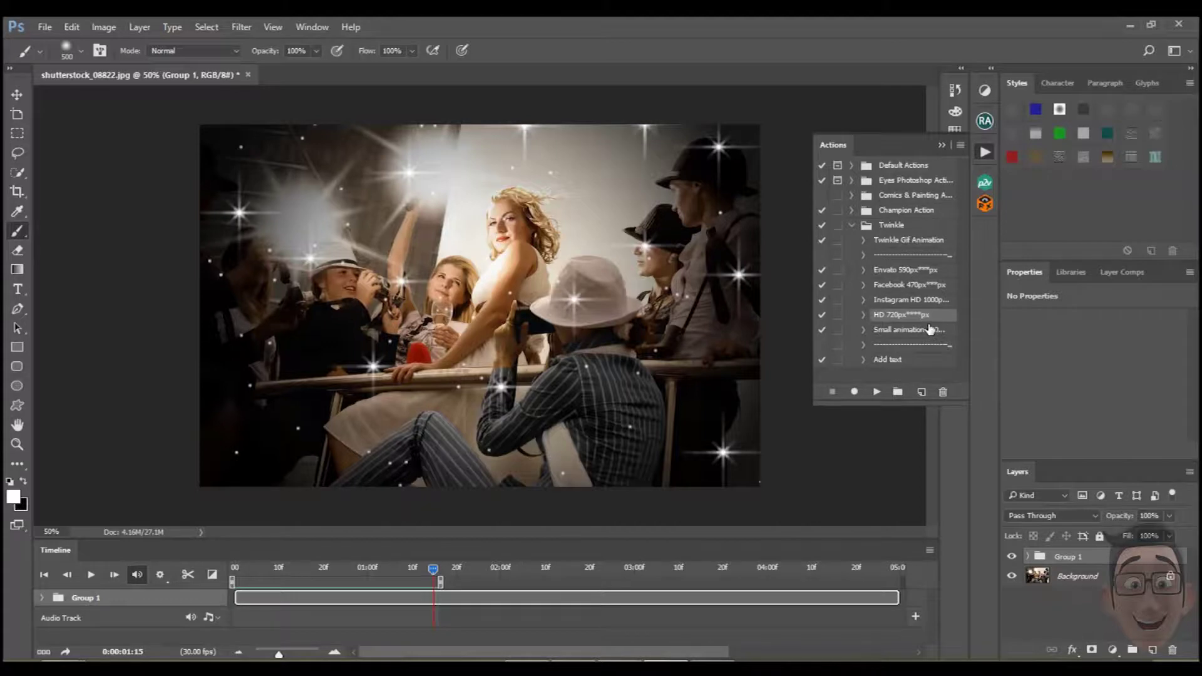
Select and play the Twinkle HD 720px size action to shrink the photo
click(926, 274)
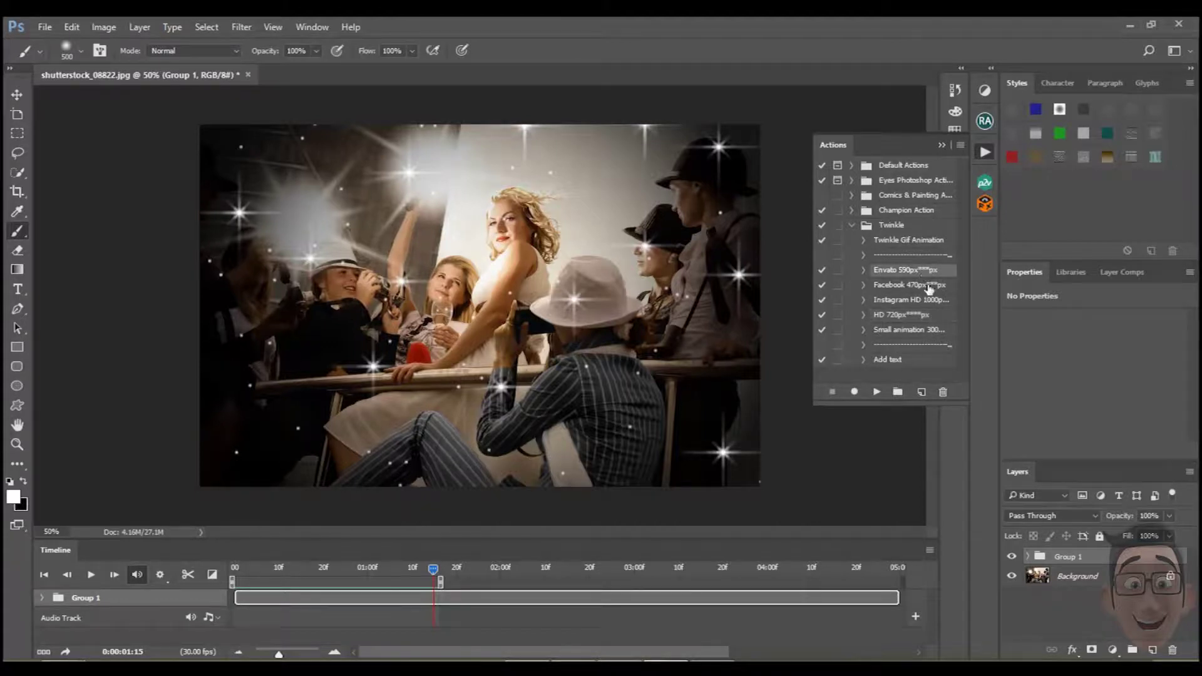
click(910, 316)
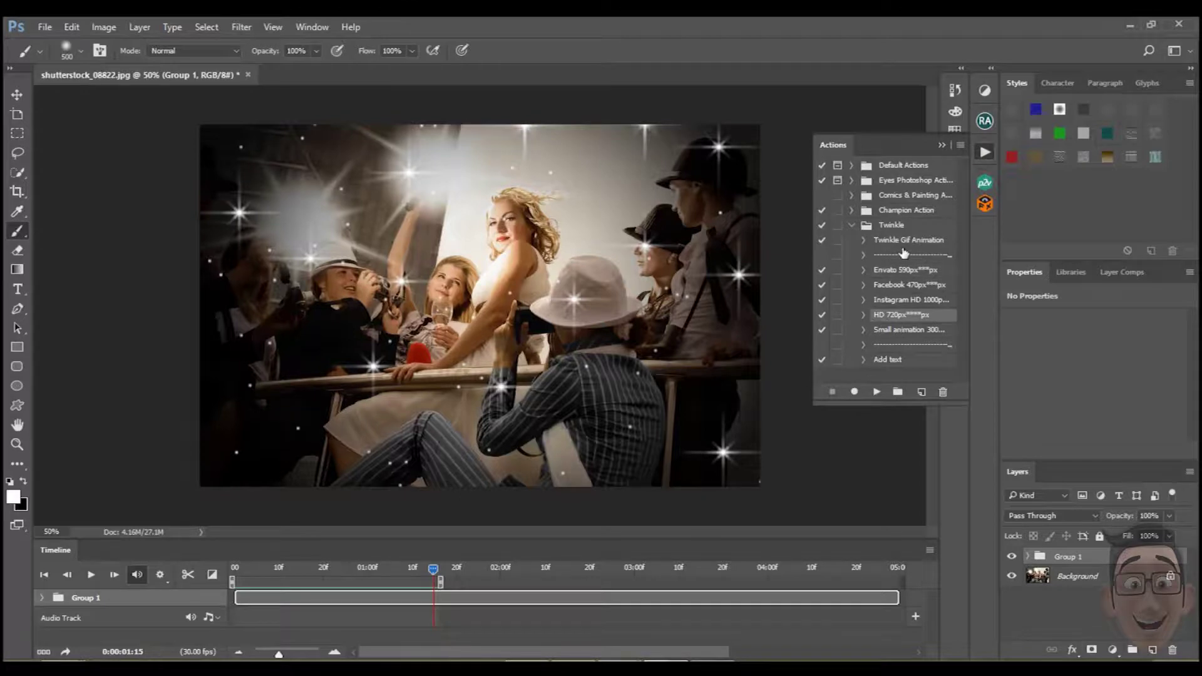
click(923, 242)
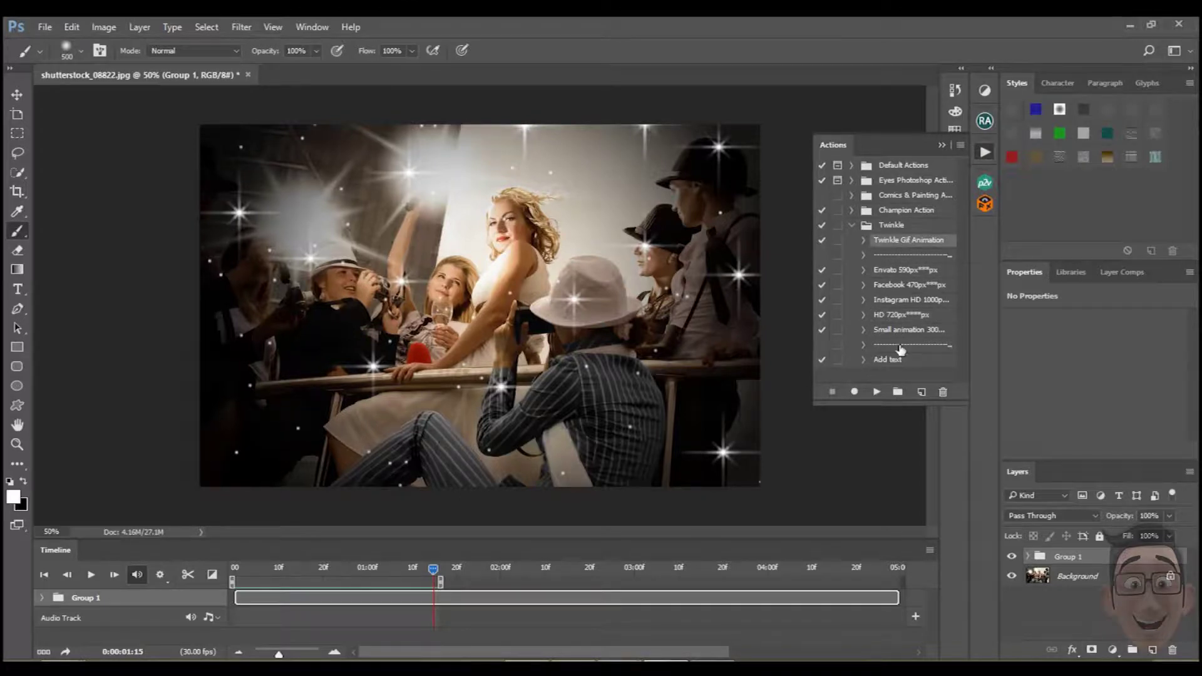
click(900, 316)
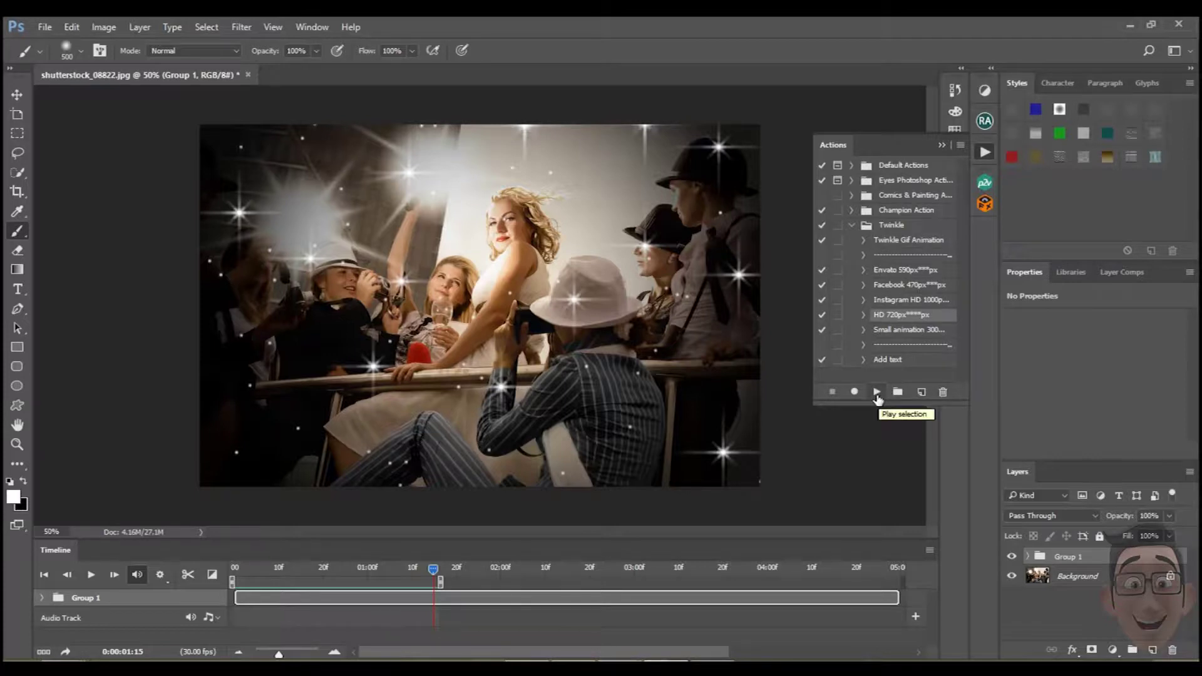
click(878, 395)
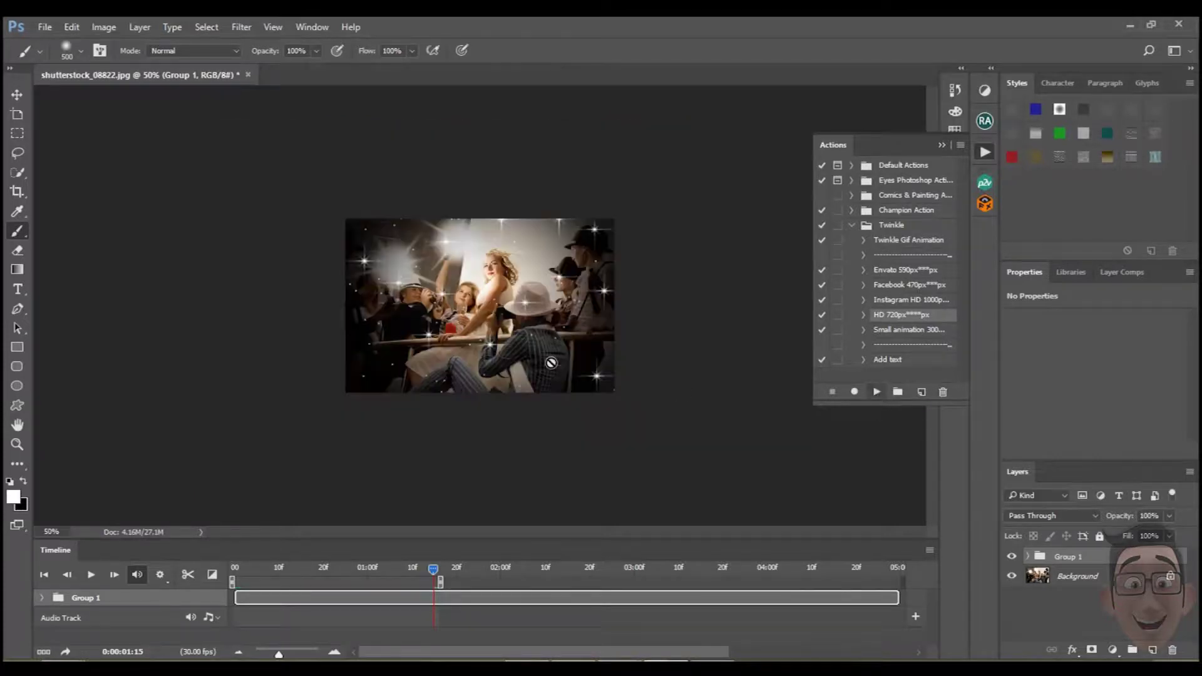